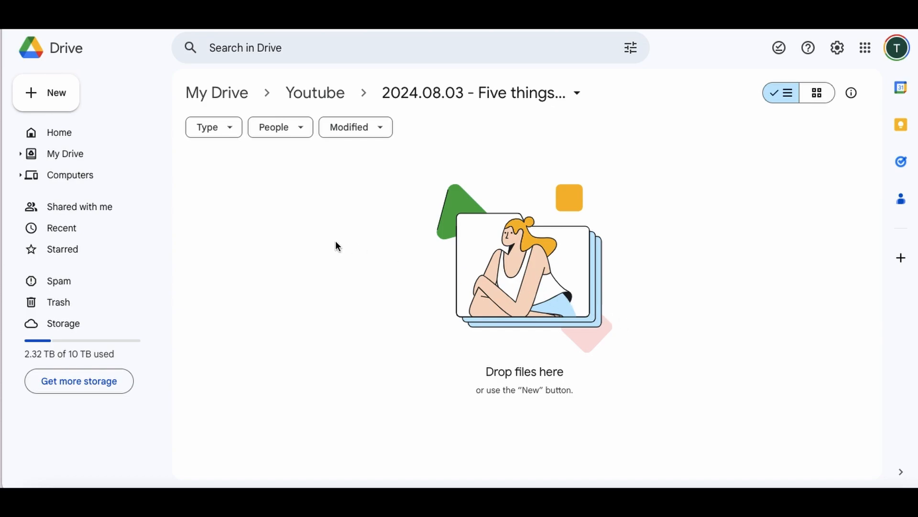
pyautogui.click(67, 102)
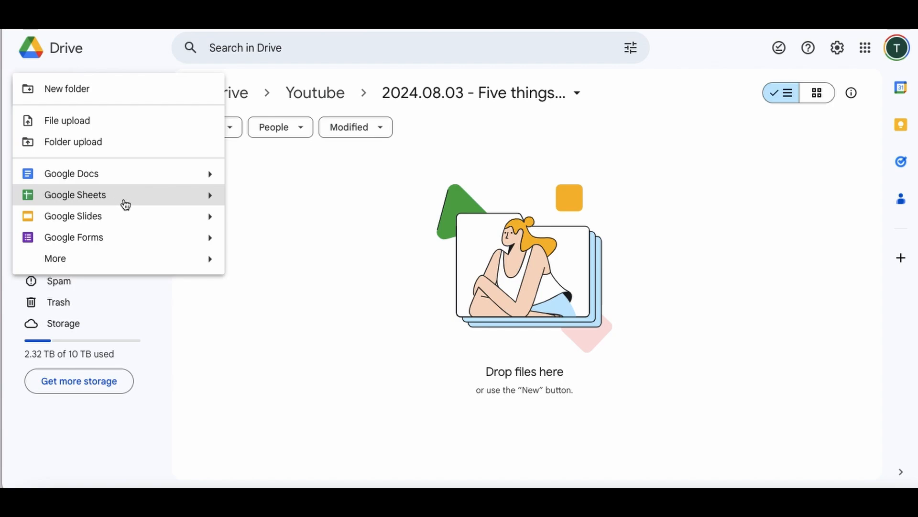
pyautogui.moveTo(182, 200)
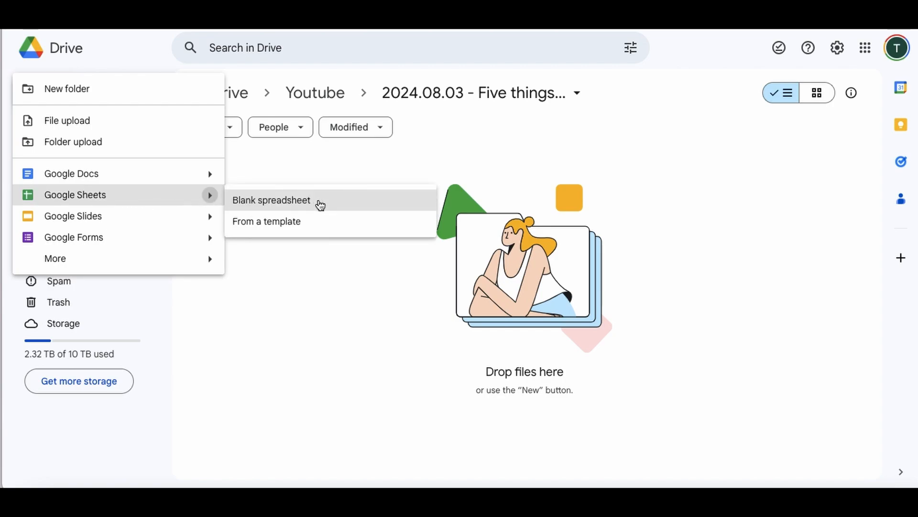
pyautogui.click(409, 164)
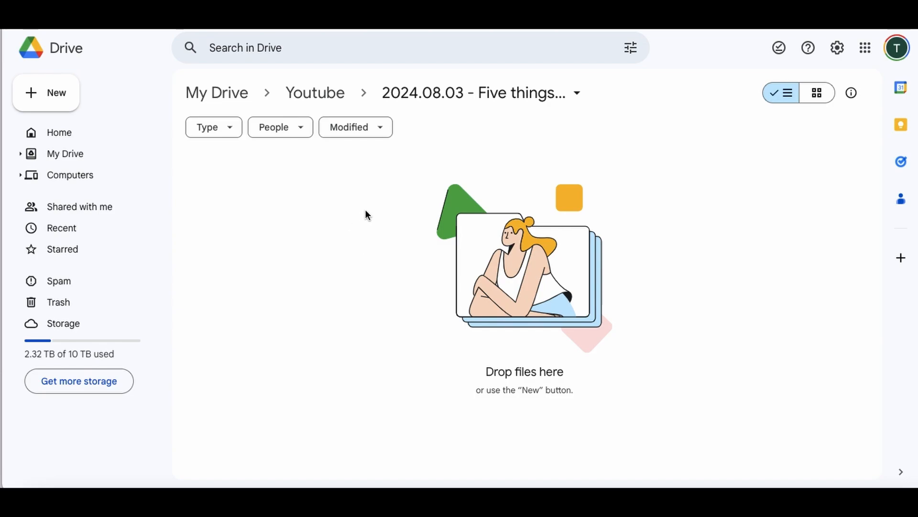
# Create a new Google Sheets spreadsheet inside the open "2024.08.03 - Five things..." Drive folder
pyautogui.rightClick(329, 191)
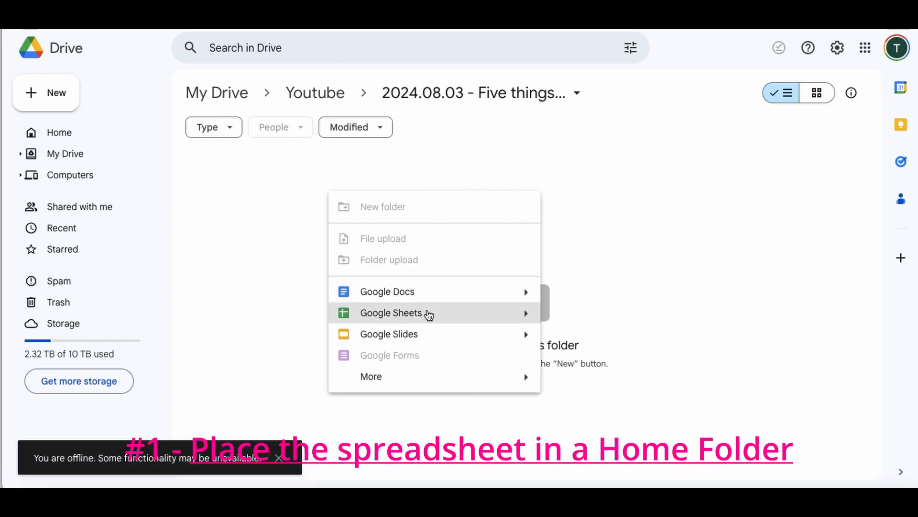
pyautogui.click(438, 315)
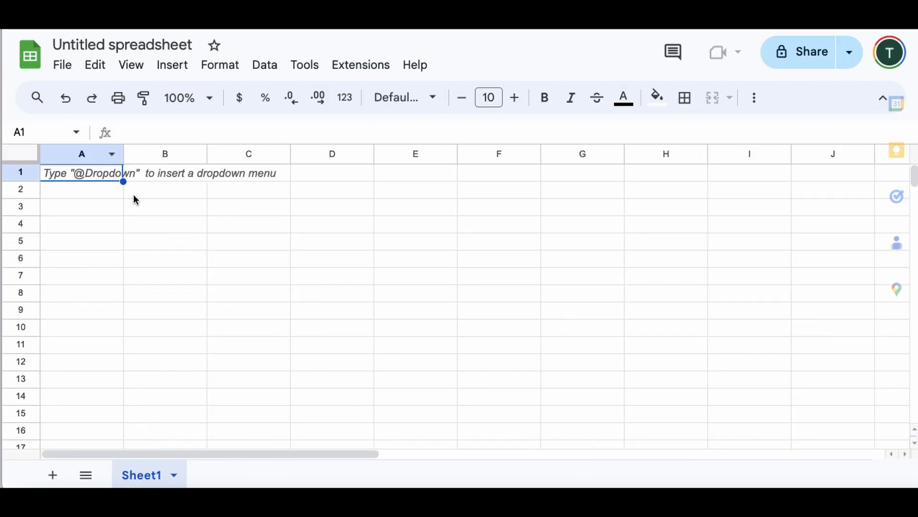
# Enter the column headers Item to Buy, Cost, Qty and Total in cells A1 to D1
pyautogui.click(106, 201)
pyautogui.click(90, 173)
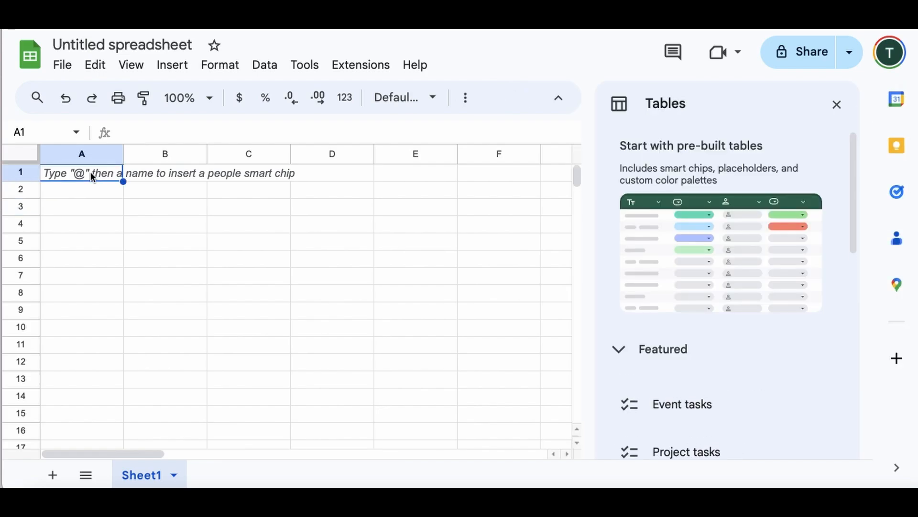
pyautogui.write('Item to Buy')
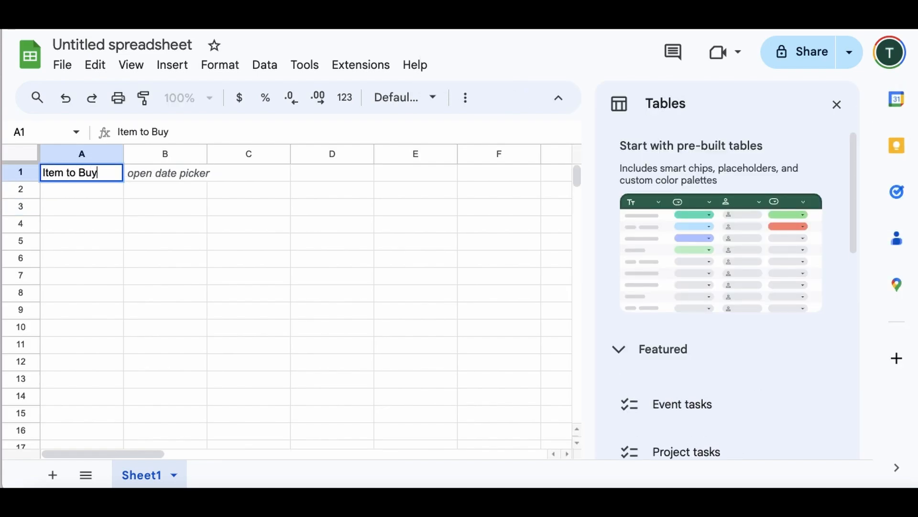
pyautogui.press('Tab')
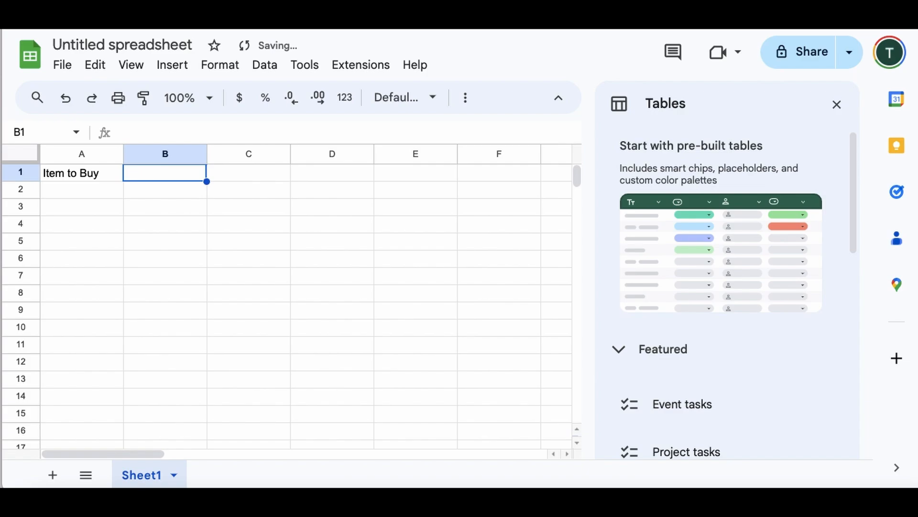
pyautogui.write('Cost')
pyautogui.press('Tab')
pyautogui.write('Cost /')
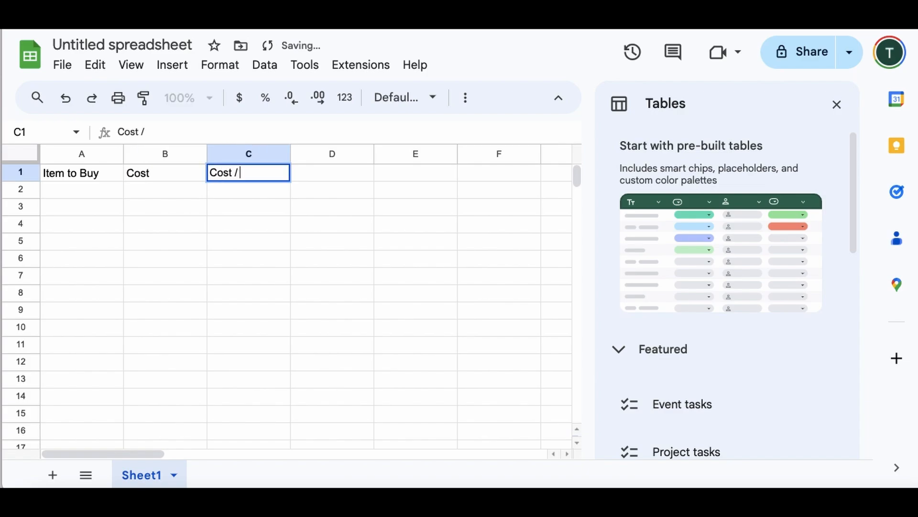
pyautogui.press('BackSpace')
pyautogui.press('BackSpace')
pyautogui.press('BackSpace')
pyautogui.press('BackSpace')
pyautogui.press('BackSpace')
pyautogui.press('BackSpace')
pyautogui.write('Qty')
pyautogui.press('Tab')
pyautogui.write('Total')
pyautogui.press('Return')
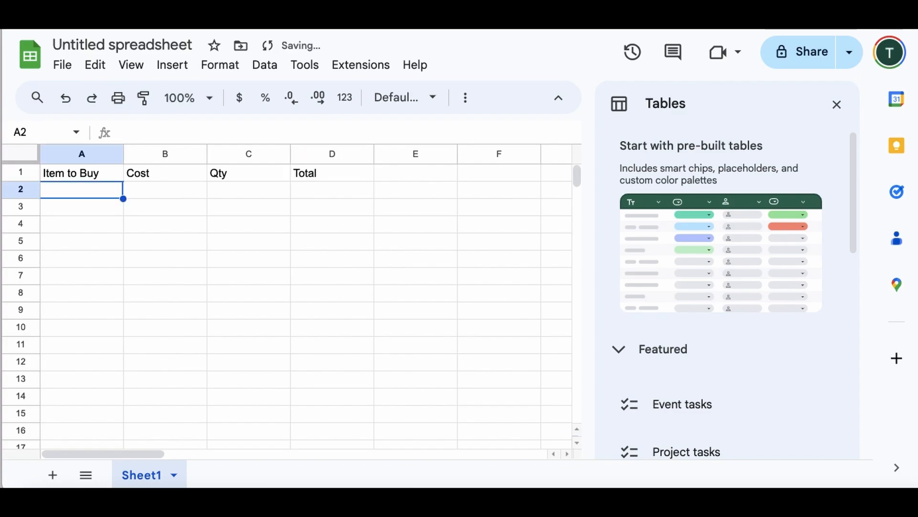
# List the items Paper Towels, Cups and Forks in cells A2 to A4
pyautogui.write('Paper Towels')
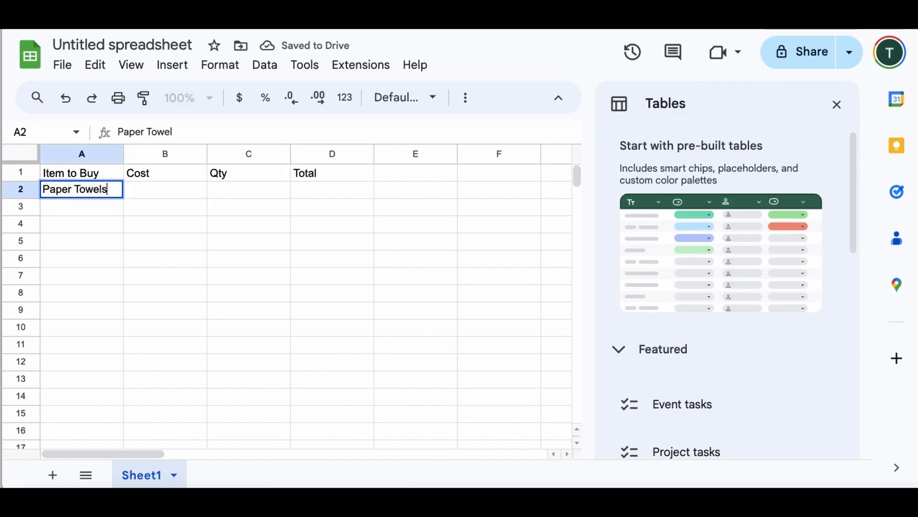
pyautogui.press('Return')
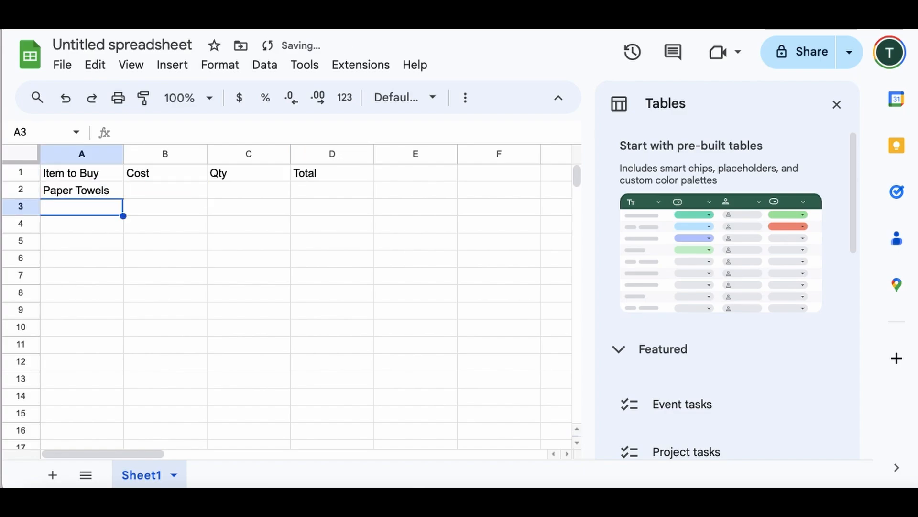
pyautogui.write('Cups')
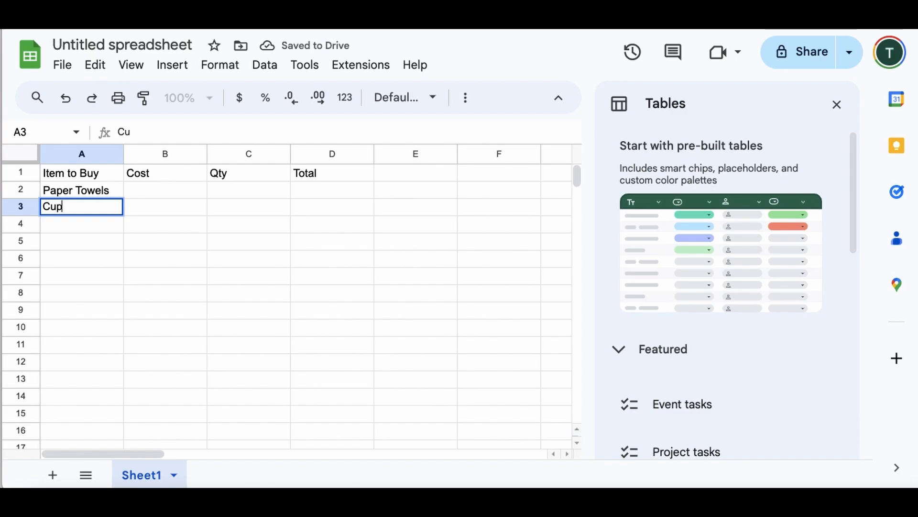
pyautogui.press('Return')
pyautogui.write('Forks')
pyautogui.press('Return')
# Enter the costs 3, 2 and 1 for the three items in cells B2 to B4
pyautogui.press('Right')
pyautogui.press('Up')
pyautogui.press('Up')
pyautogui.press('Up')
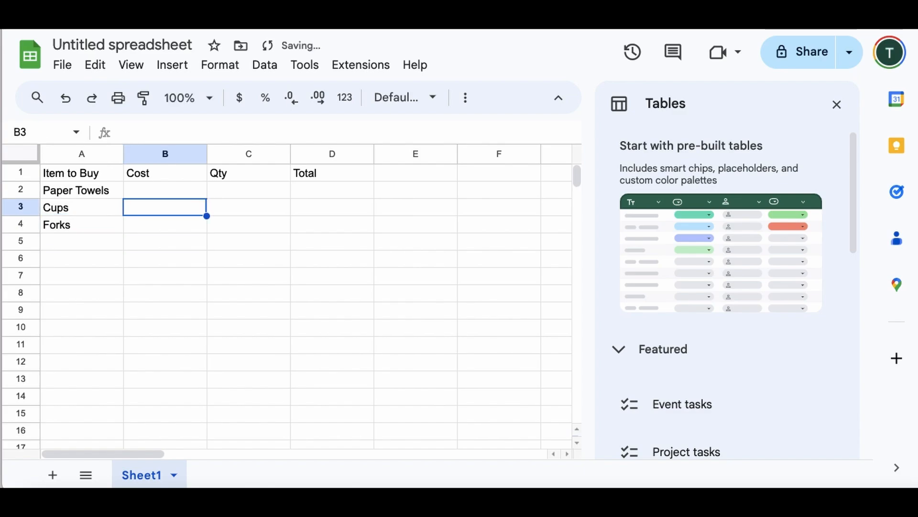
pyautogui.write('3')
pyautogui.press('Return')
pyautogui.write('2')
pyautogui.press('Return')
pyautogui.write('1')
# Enter the quantities 4, 5 and 6 for the three items in cells C2 to C4
pyautogui.press('Tab')
pyautogui.press('Up')
pyautogui.press('Up')
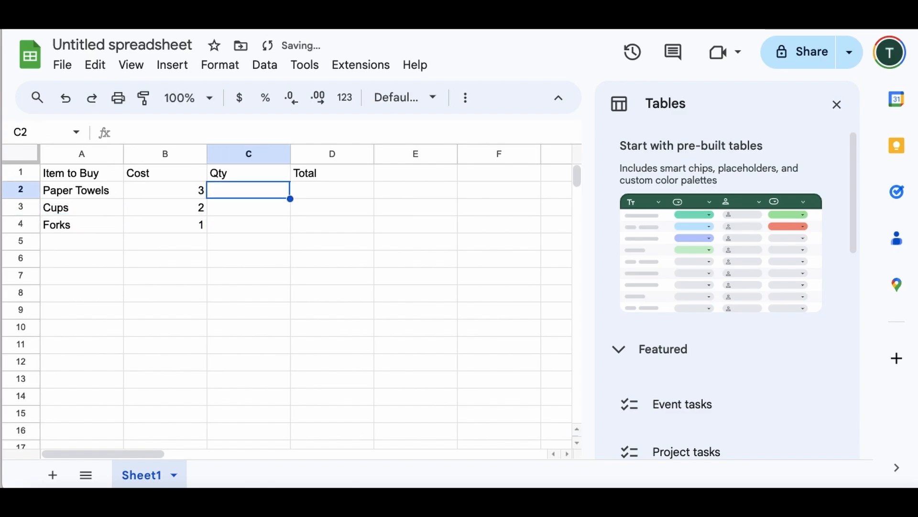
pyautogui.write('4')
pyautogui.press('Return')
pyautogui.write('5')
pyautogui.press('Return')
pyautogui.write('6')
# Calculate the Paper Towels total in D2 with the formula =B2*C2
pyautogui.press('Up')
pyautogui.press('Up')
pyautogui.press('Right')
pyautogui.write('=')
pyautogui.press('Left')
pyautogui.press('Left')
pyautogui.write('*')
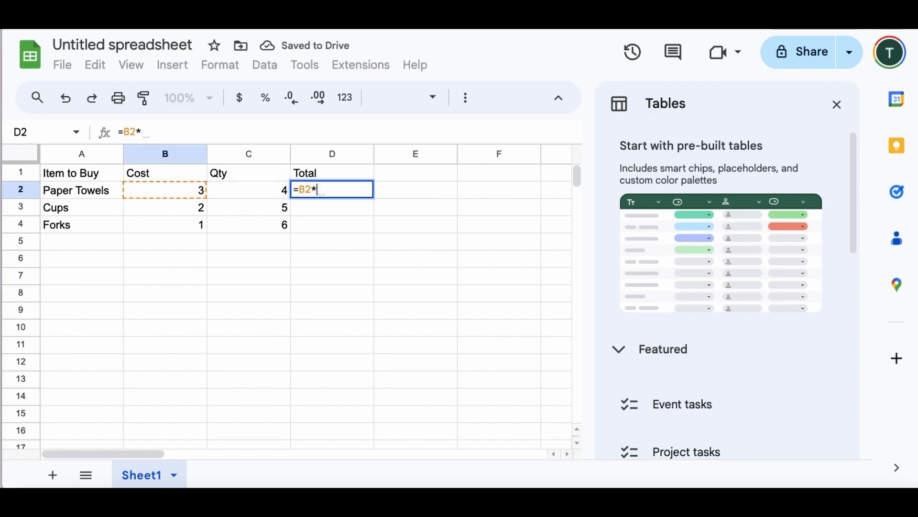
pyautogui.press('Left')
pyautogui.press('Return')
# Copy the D2 total formula into D3 and D4, and close the Tables sidebar
pyautogui.press('Up')
pyautogui.hotkey('ctrl', 'c')
pyautogui.press('Down')
pyautogui.hotkey('ctrl', 'v')
pyautogui.press('Down')
pyautogui.hotkey('ctrl', 'v')
pyautogui.press('Down')
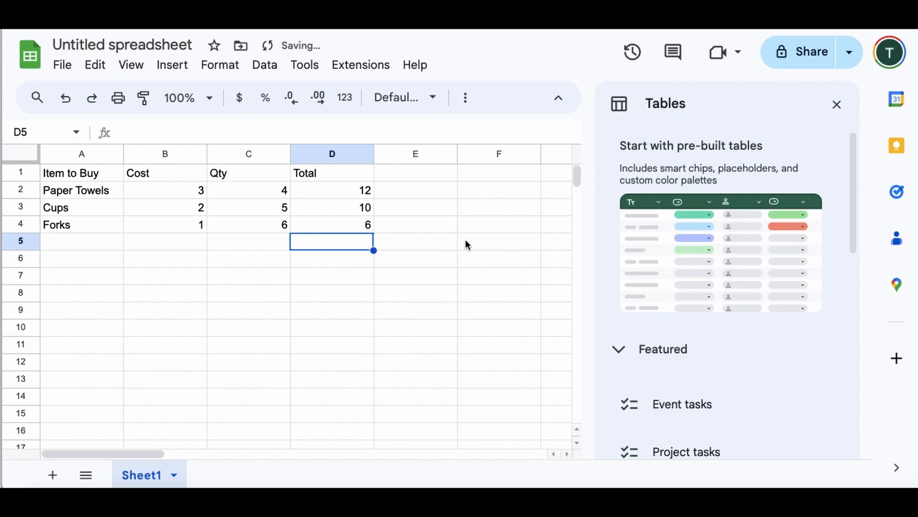
pyautogui.click(837, 104)
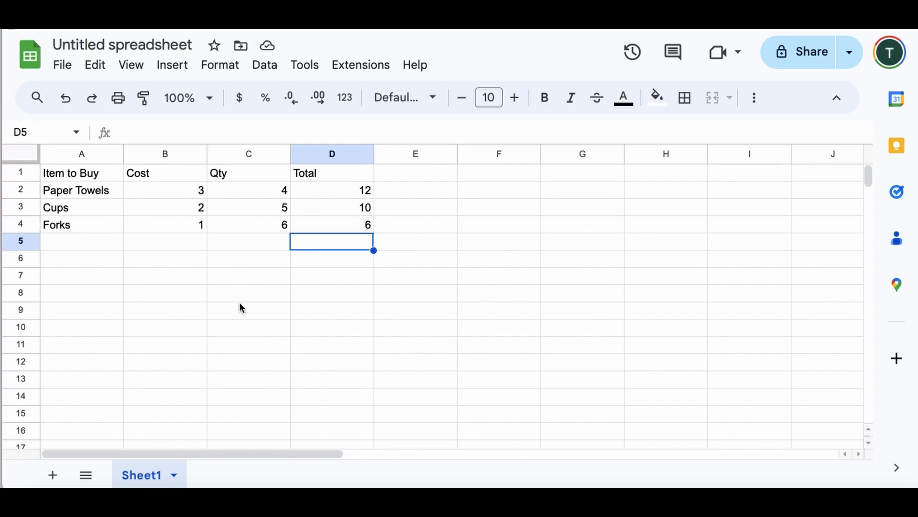
# Copy the Cups and Forks rows A3:D4 and paste them repeatedly into rows 5 to 24
pyautogui.scroll(-1, 220, 303)
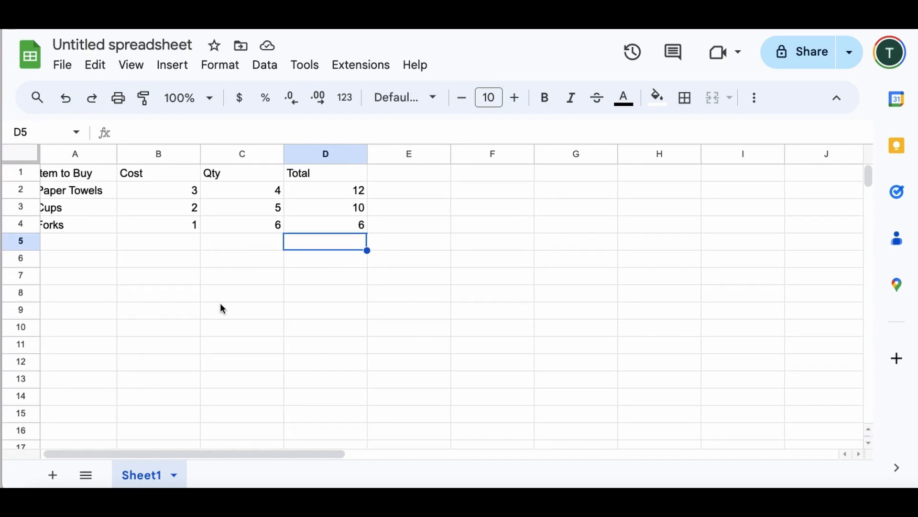
pyautogui.moveTo(76, 212); pyautogui.dragTo(334, 224)
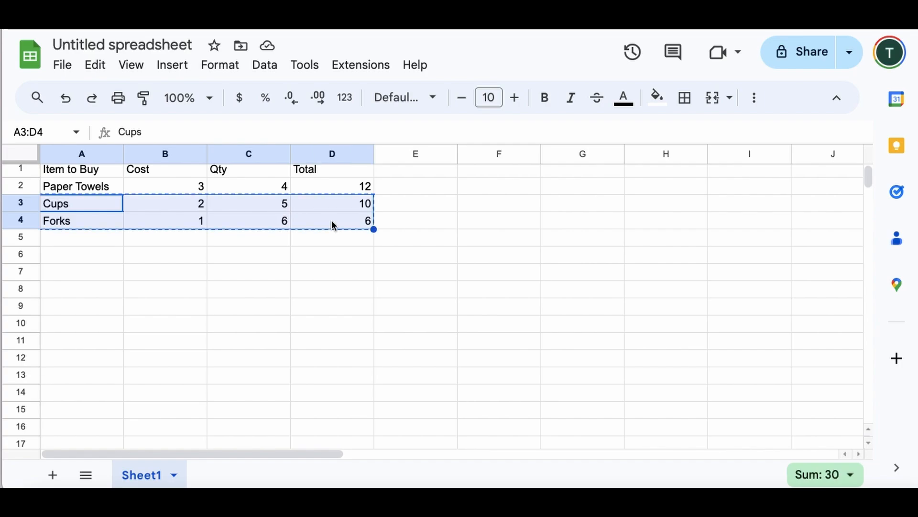
pyautogui.click(109, 242)
pyautogui.scroll(-3, 110, 244)
pyautogui.scroll(-2, 109, 244)
pyautogui.keyDown('shift'); pyautogui.click(109, 381); pyautogui.keyUp('shift')
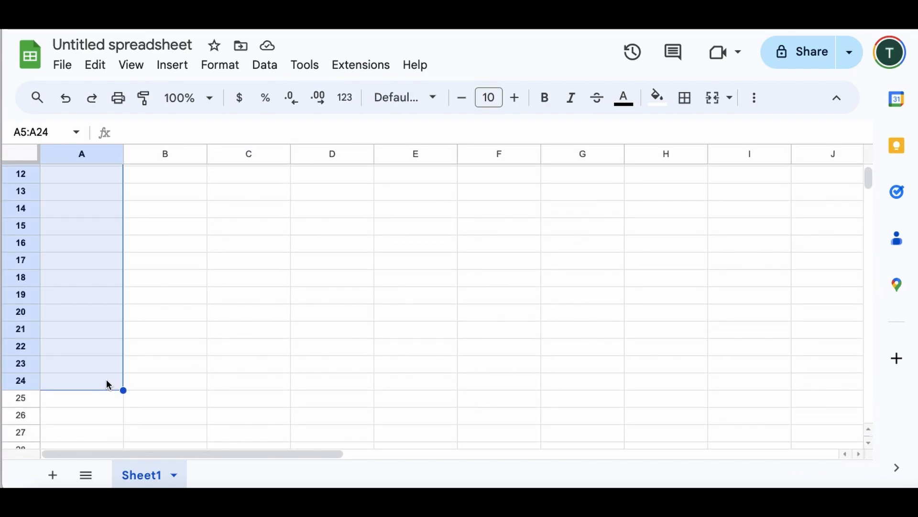
pyautogui.hotkey('ctrl', 'v')
pyautogui.scroll(1, 291, 322)
pyautogui.scroll(3, 292, 322)
pyautogui.scroll(-2, 248, 287)
pyautogui.scroll(2, 239, 278)
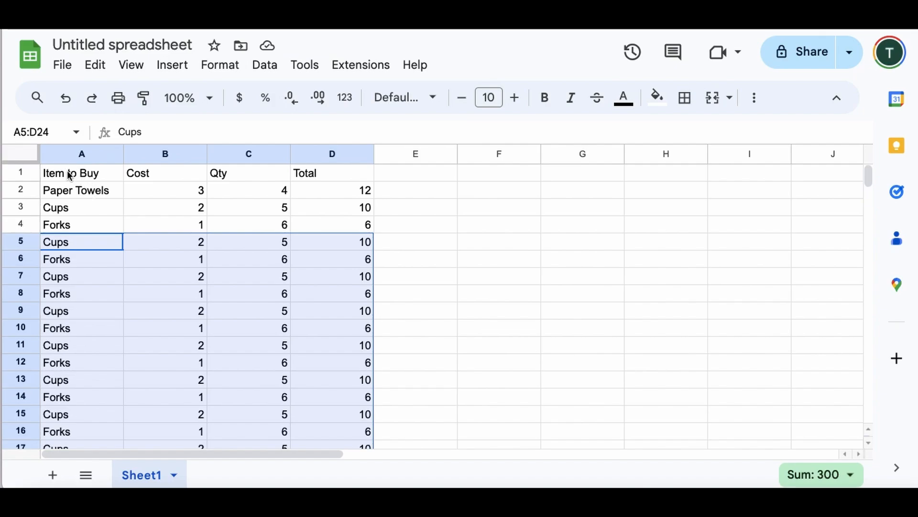
# Freeze the header row (row 1) and check that it stays in view over the data
pyautogui.click(20, 173)
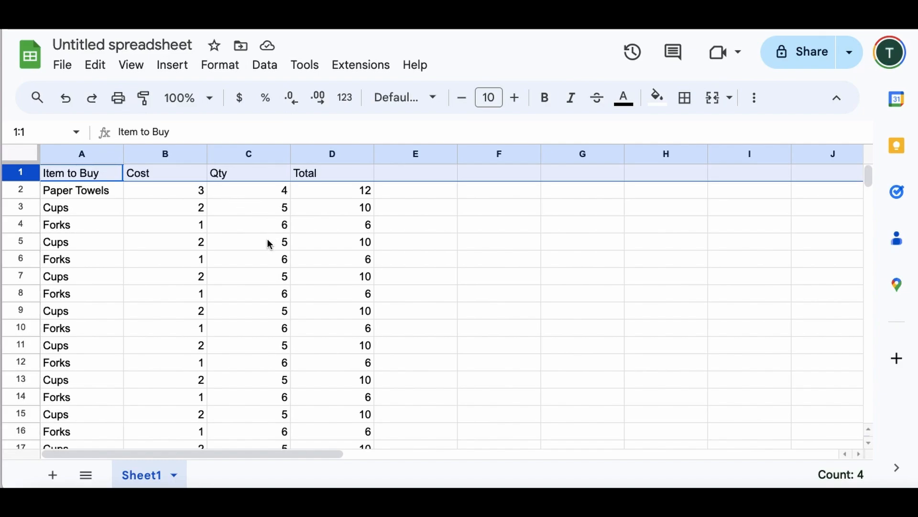
pyautogui.scroll(-5, 234, 272)
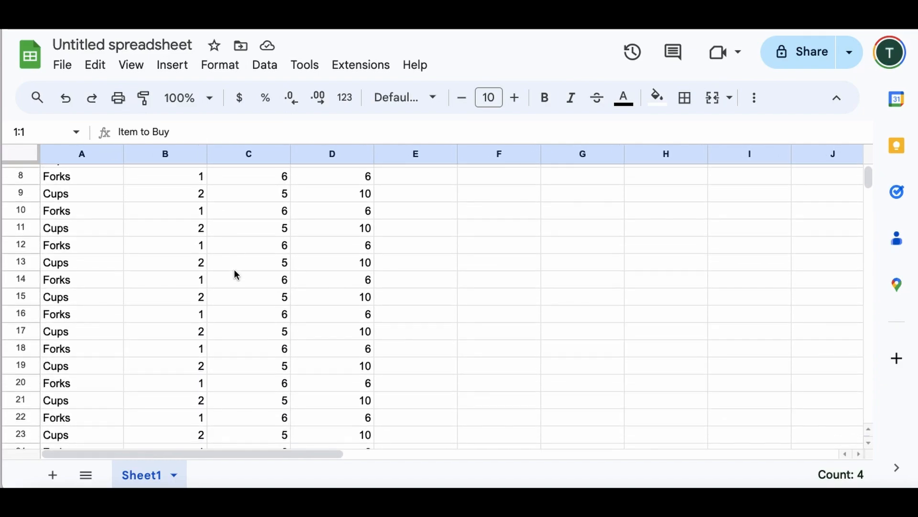
pyautogui.scroll(5, 244, 277)
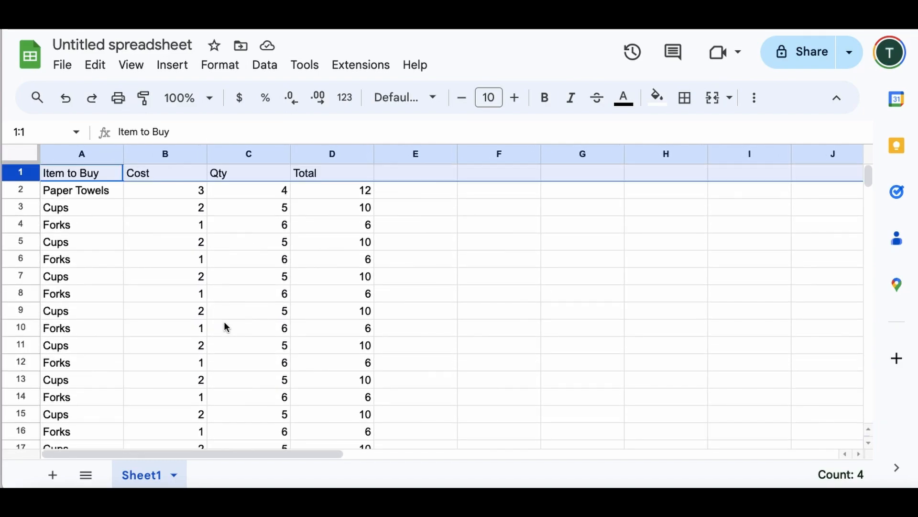
pyautogui.click(128, 72)
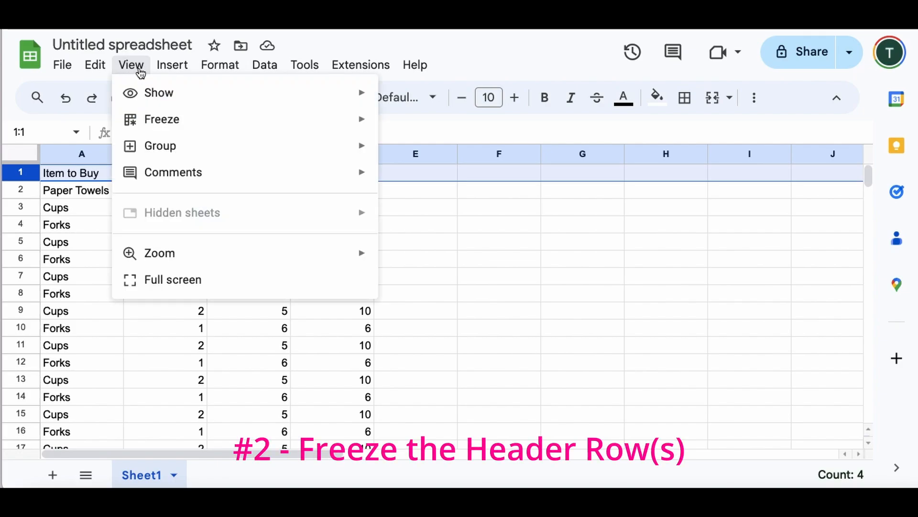
pyautogui.moveTo(182, 119)
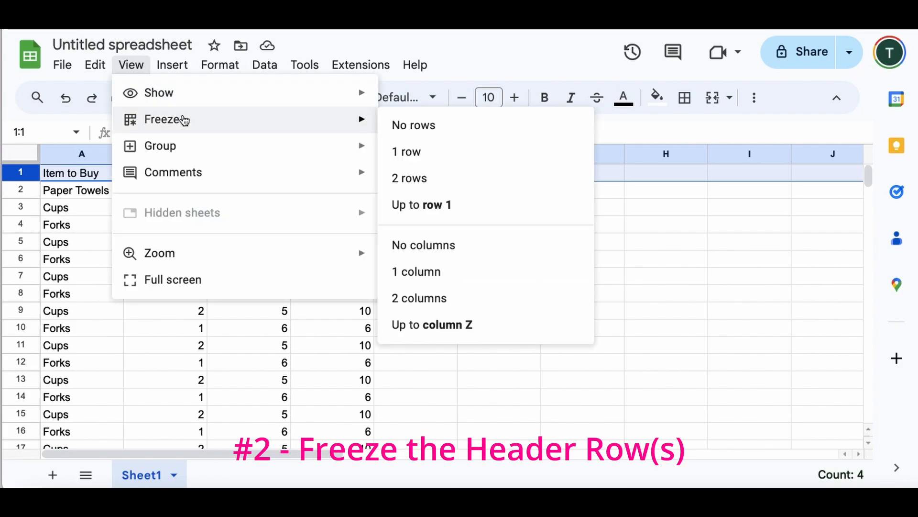
pyautogui.click(437, 150)
pyautogui.scroll(-5, 361, 342)
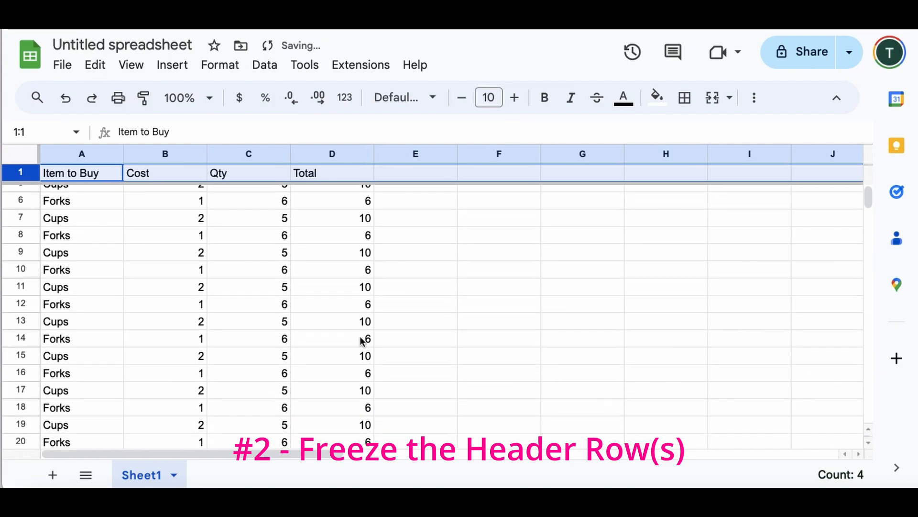
pyautogui.scroll(-4, 362, 341)
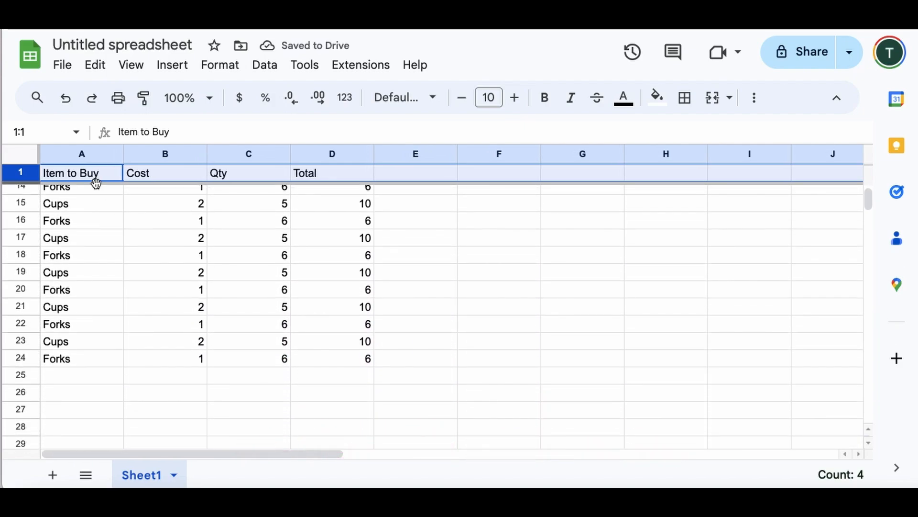
pyautogui.scroll(7, 297, 321)
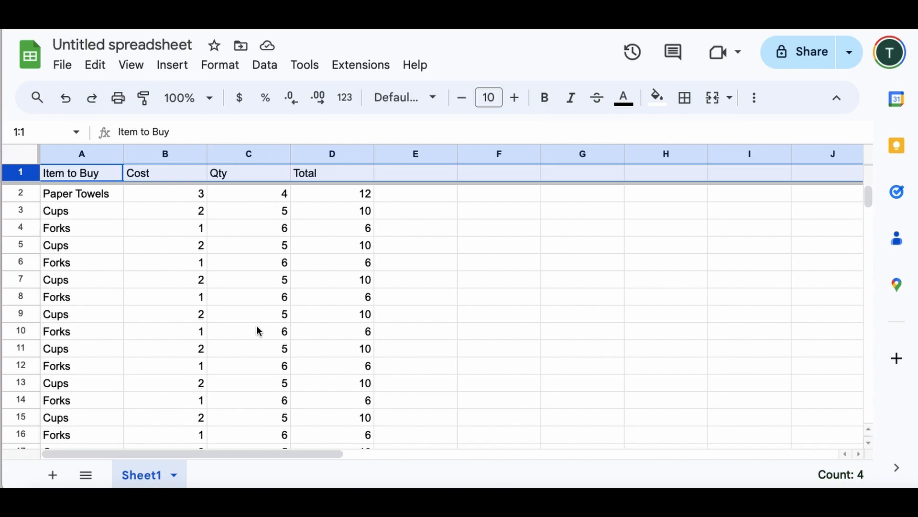
# Make the header cells A1:D1 bold
pyautogui.click(140, 221)
pyautogui.moveTo(72, 173); pyautogui.dragTo(351, 176)
pyautogui.hotkey('ctrl', 'b')
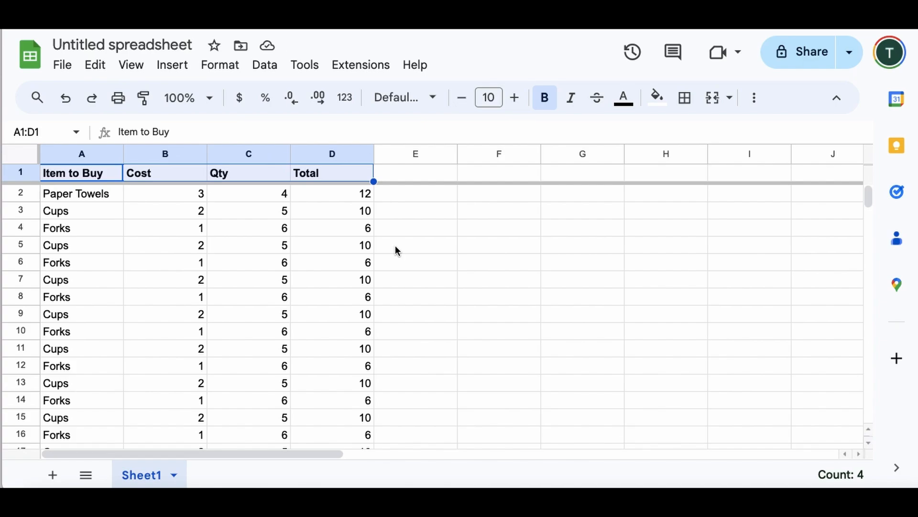
pyautogui.click(268, 262)
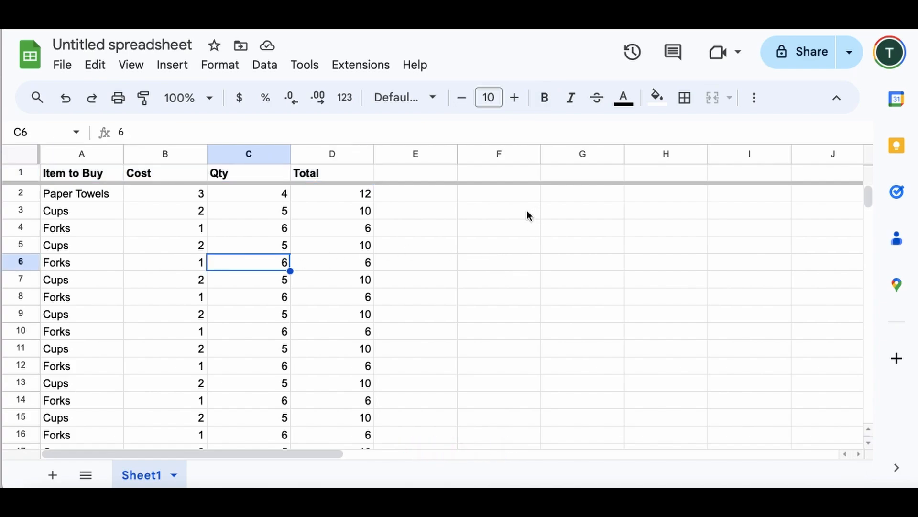
pyautogui.click(320, 174)
pyautogui.scroll(-5, 320, 170)
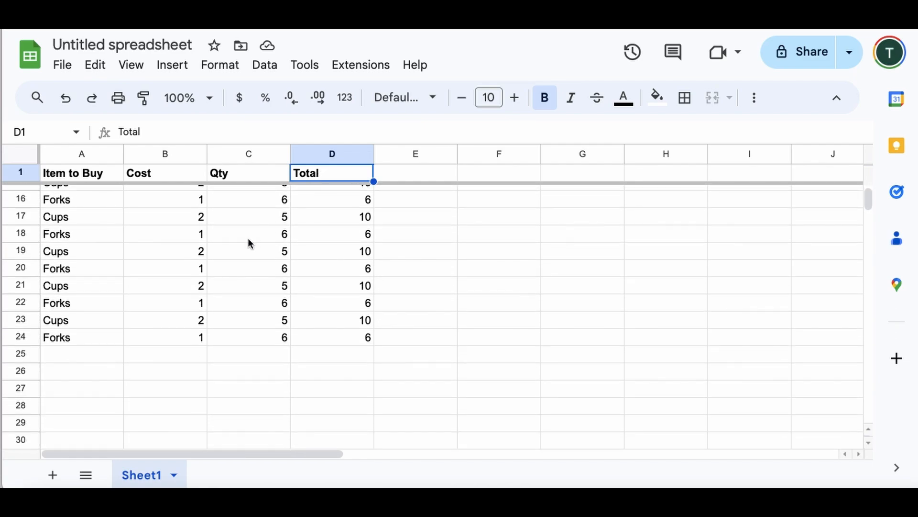
pyautogui.keyDown('shift'); pyautogui.click(103, 339); pyautogui.keyUp('shift')
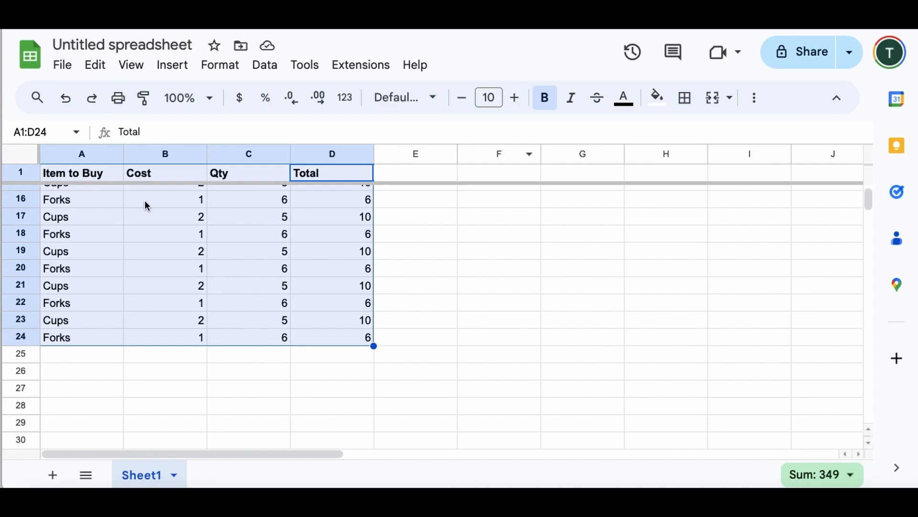
pyautogui.click(314, 275)
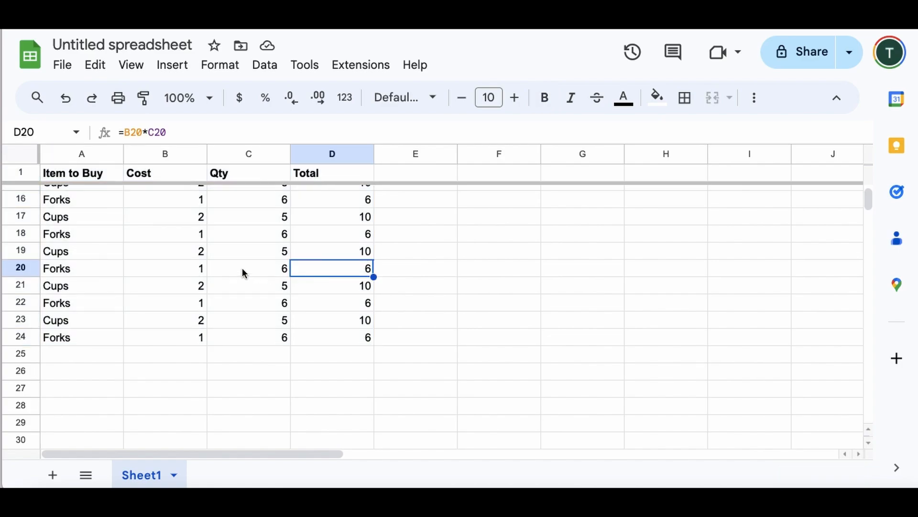
# Apply all borders, inner and outer, to the whole data range A1:D24
pyautogui.press('Up')
pyautogui.press('Left')
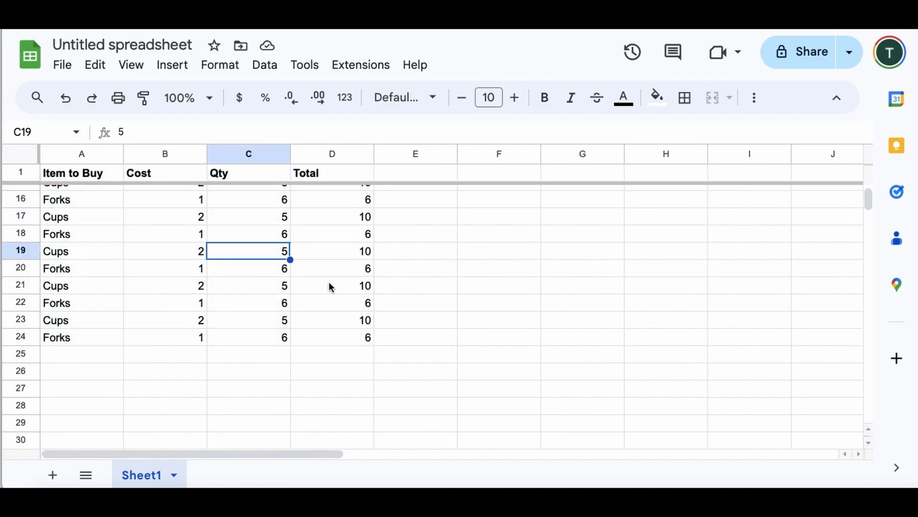
pyautogui.hotkey('ctrl', 'a')
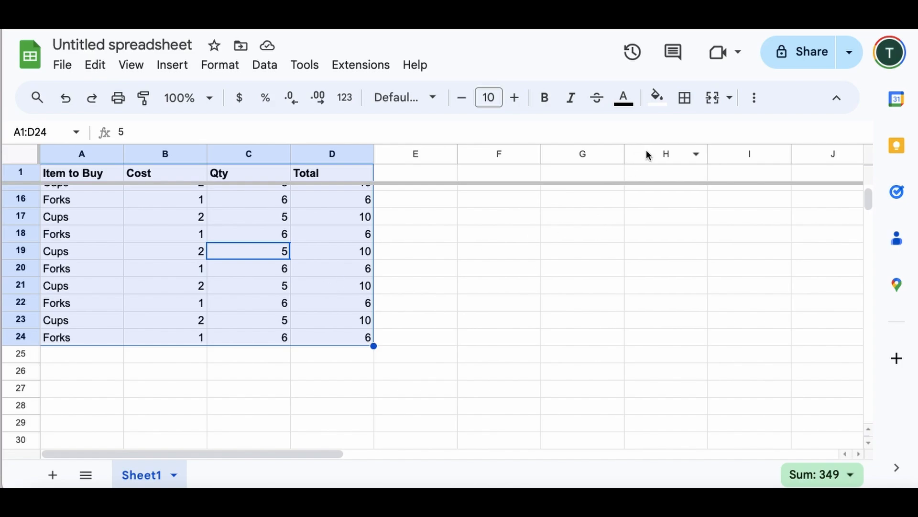
pyautogui.click(684, 107)
pyautogui.click(695, 135)
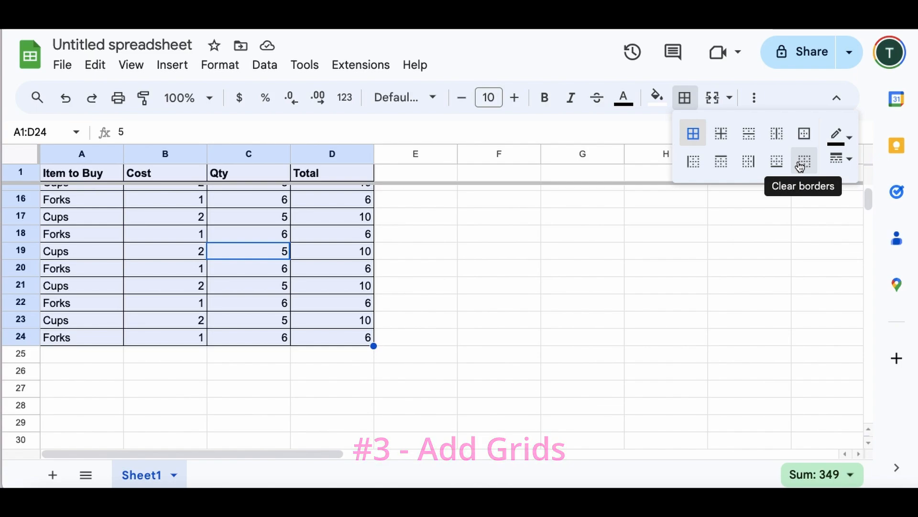
# Give the data range A1:D24 an outer border in the thick solid line style
pyautogui.click(805, 136)
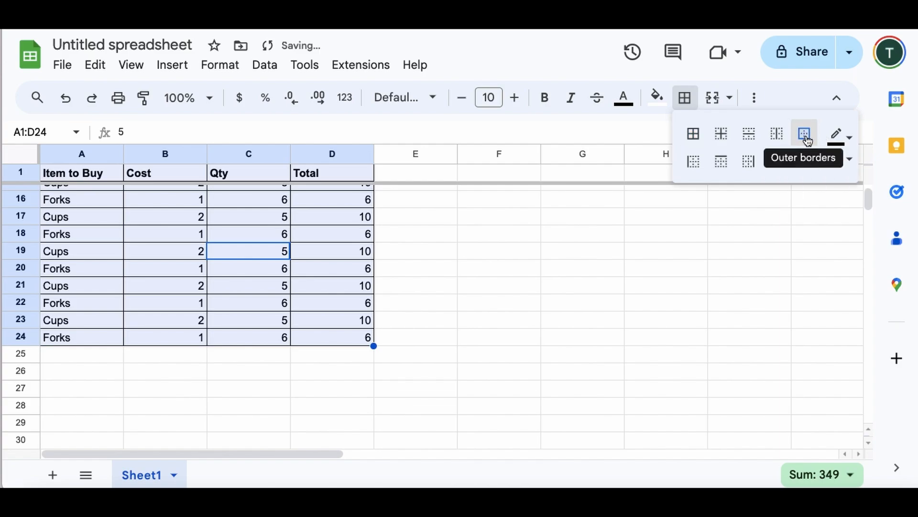
pyautogui.click(847, 165)
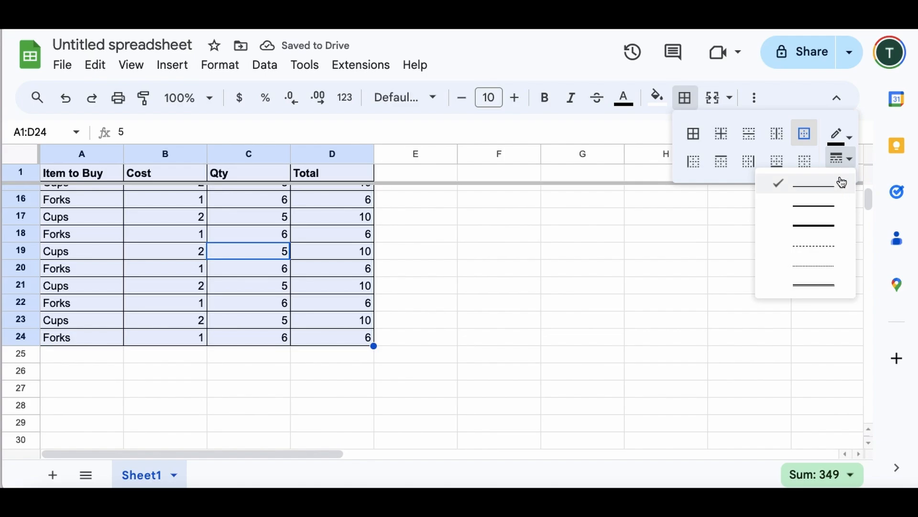
pyautogui.click(836, 226)
pyautogui.scroll(5, 536, 271)
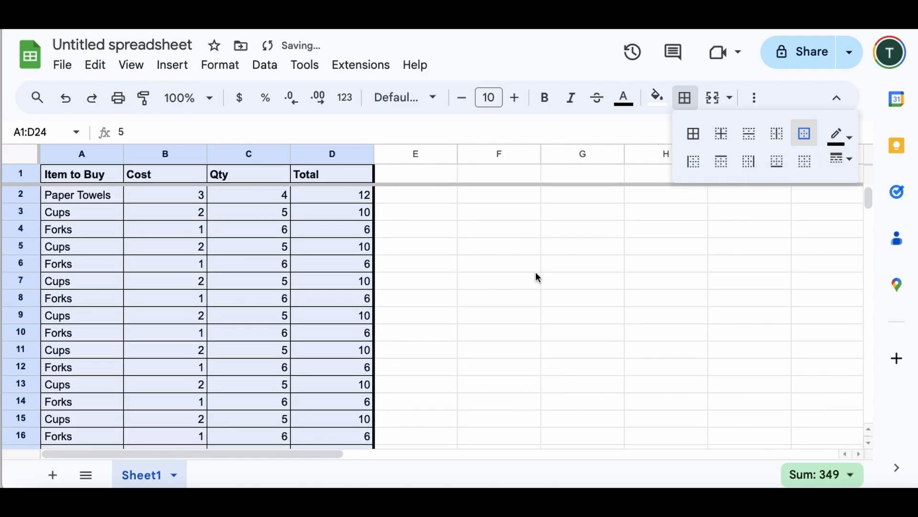
pyautogui.click(535, 271)
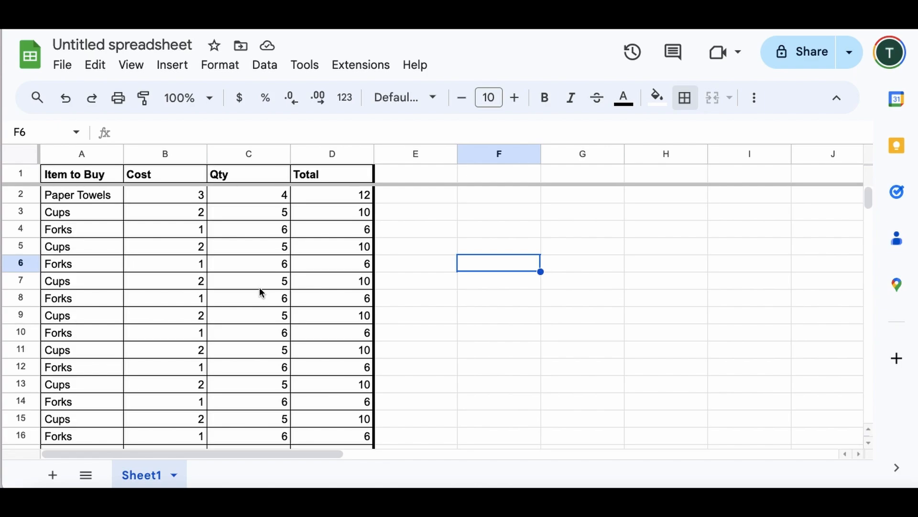
# Center all data in A1:D24 horizontally and align it vertically to the middle
pyautogui.click(110, 247)
pyautogui.hotkey('ctrl', 'a')
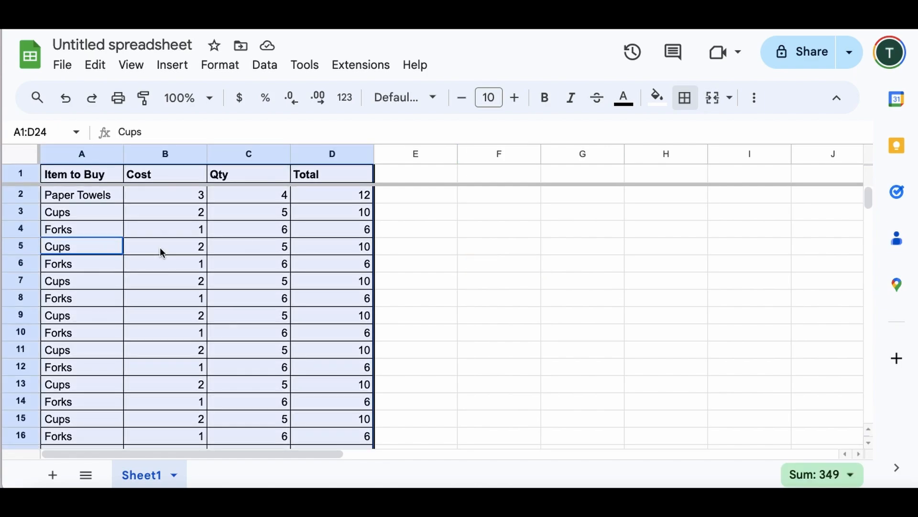
pyautogui.click(754, 98)
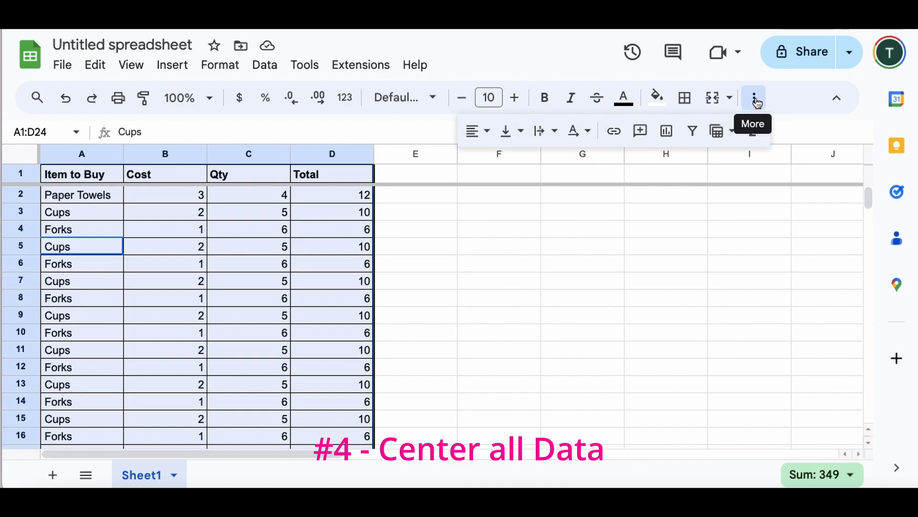
pyautogui.click(476, 136)
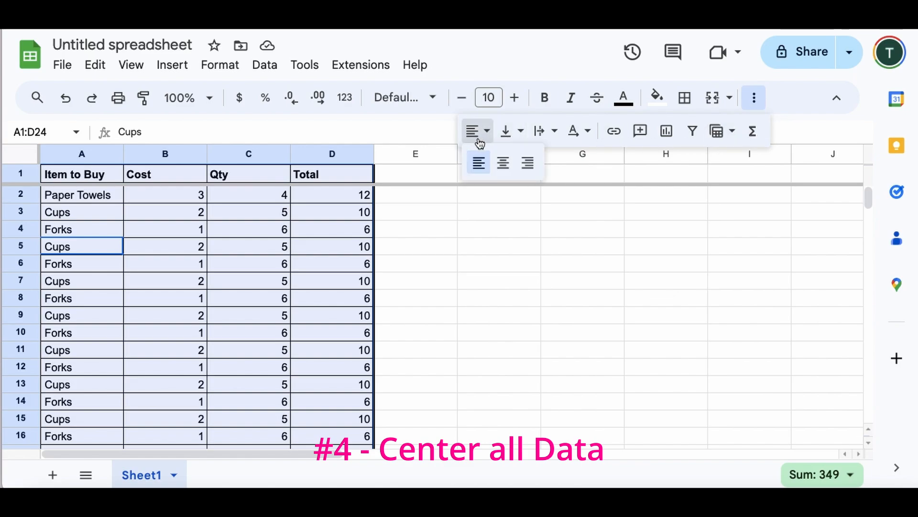
pyautogui.click(504, 165)
pyautogui.click(511, 133)
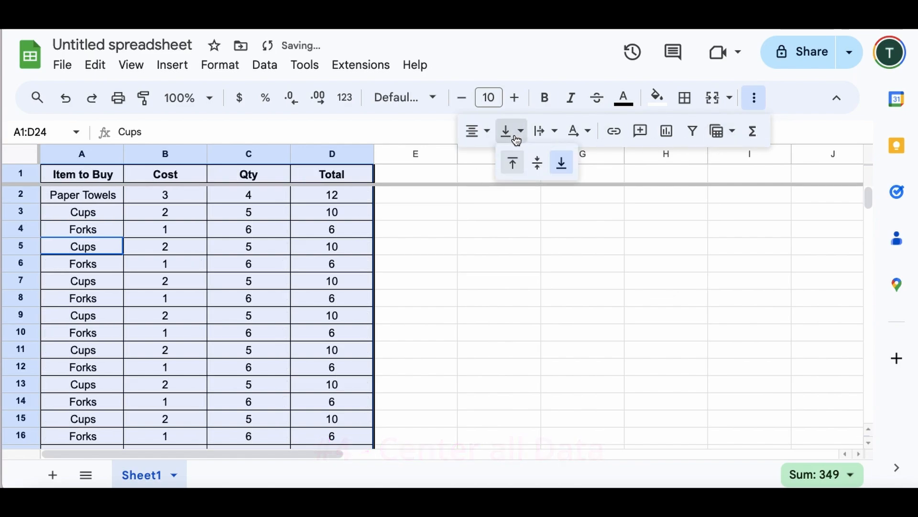
pyautogui.click(537, 165)
pyautogui.click(289, 305)
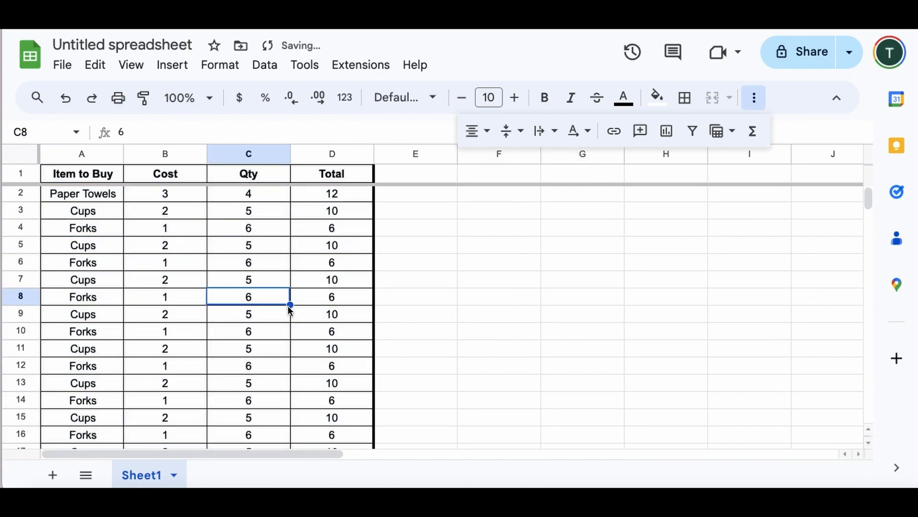
pyautogui.scroll(-4, 289, 308)
pyautogui.scroll(4, 289, 307)
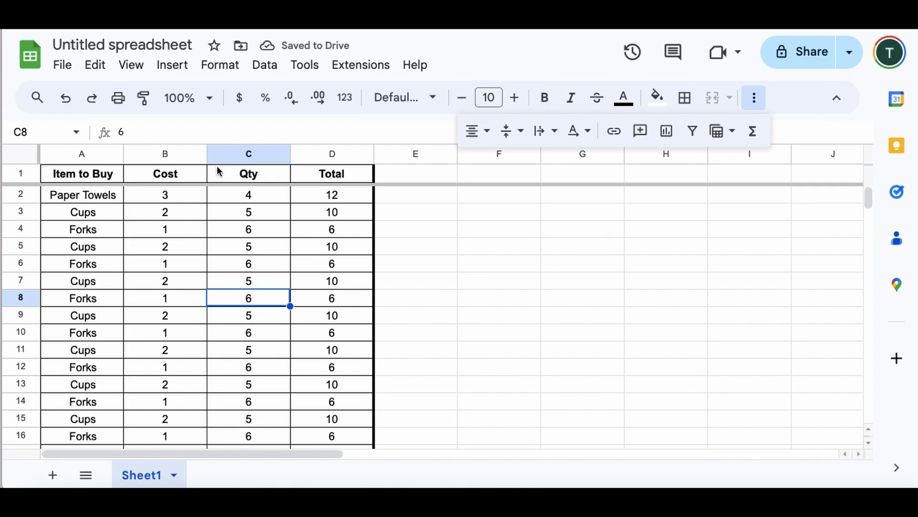
# Rename the spreadsheet file as Party Planning Spreadsheet
pyautogui.click(74, 44)
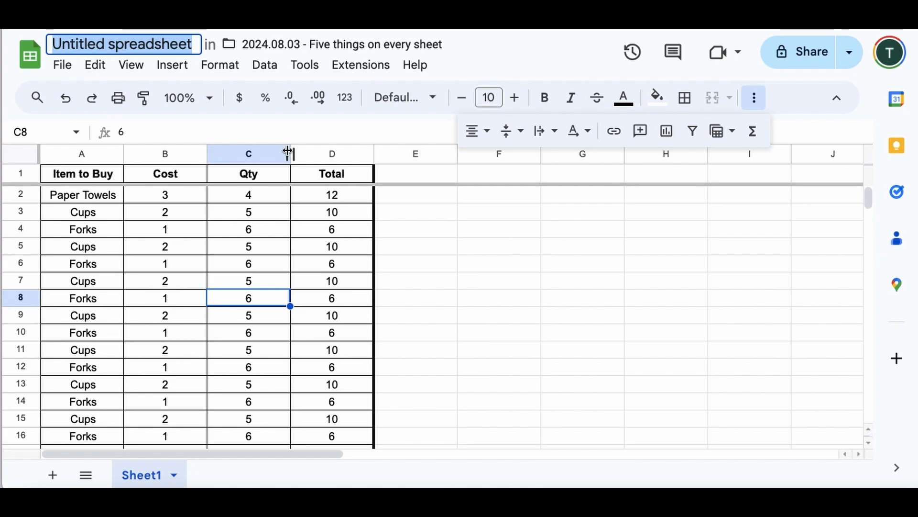
pyautogui.write('Party P')
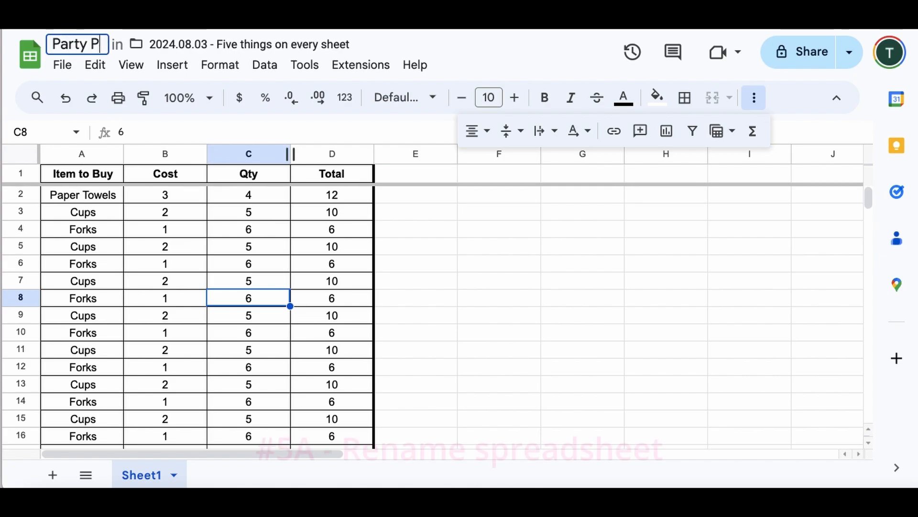
pyautogui.write('lanning Spreadsheet')
pyautogui.press('Return')
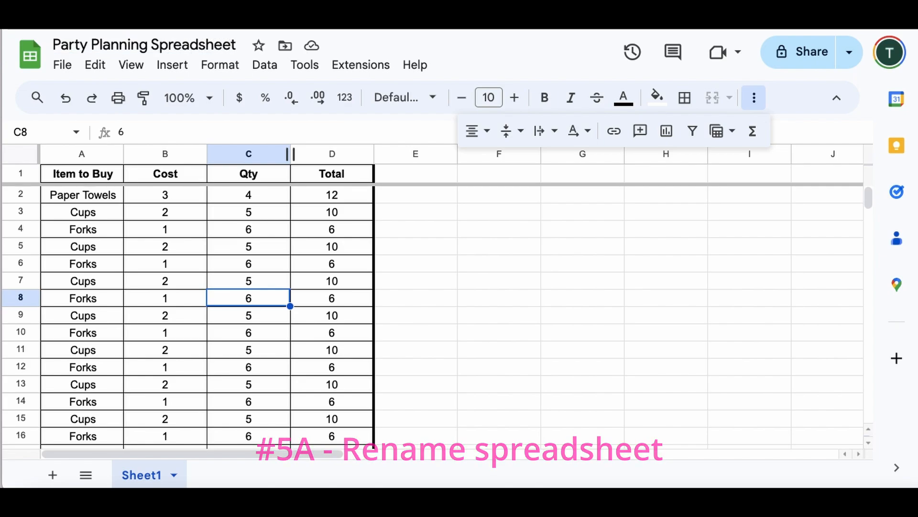
# Rename the sheet Sheet1 as Shopping List
pyautogui.doubleClick(137, 480)
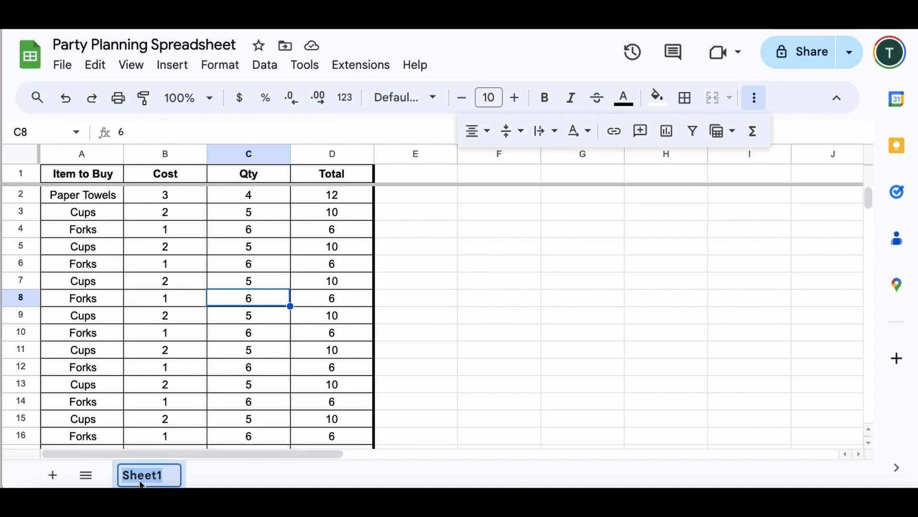
pyautogui.write('Ove')
pyautogui.press('BackSpace')
pyautogui.press('BackSpace')
pyautogui.press('BackSpace')
pyautogui.write('Shopping List')
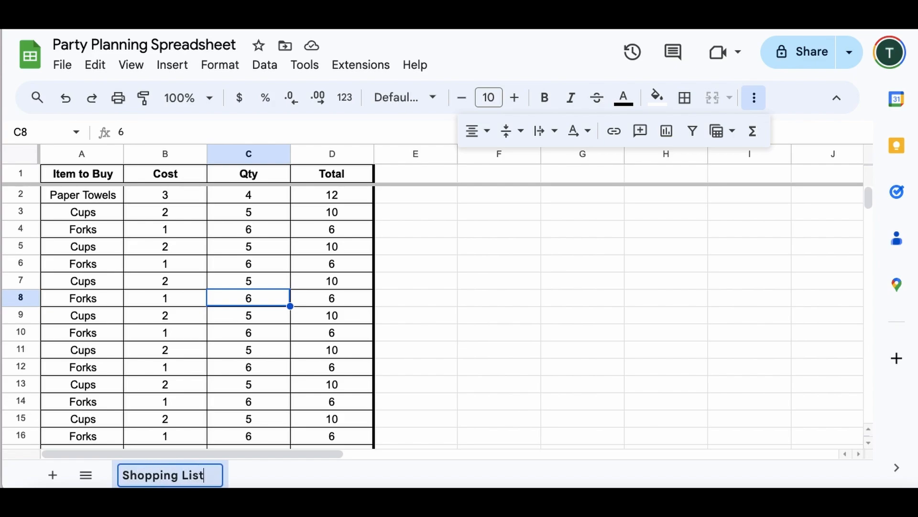
pyautogui.press('Return')
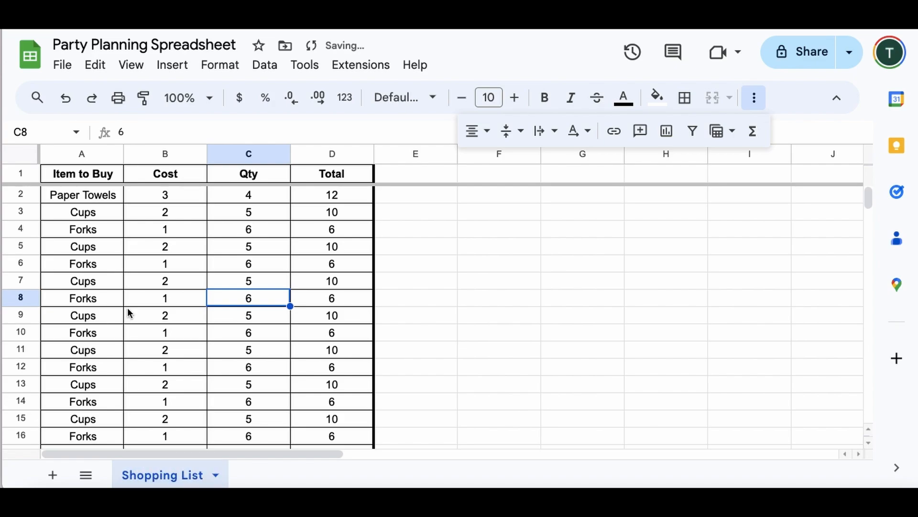
# Fill the header cells A1:D1 with a light blue background and look over the formatted list
pyautogui.click(203, 266)
pyautogui.click(121, 175)
pyautogui.moveTo(133, 180); pyautogui.dragTo(330, 174)
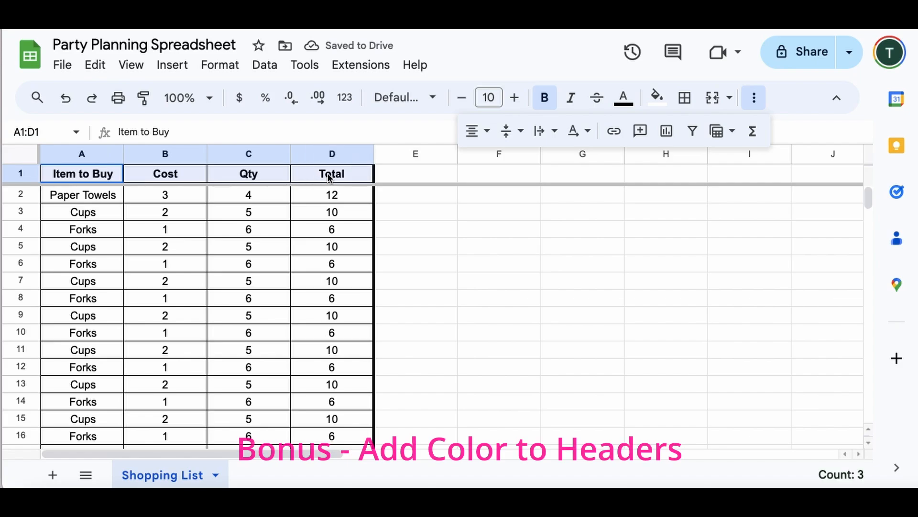
pyautogui.click(657, 100)
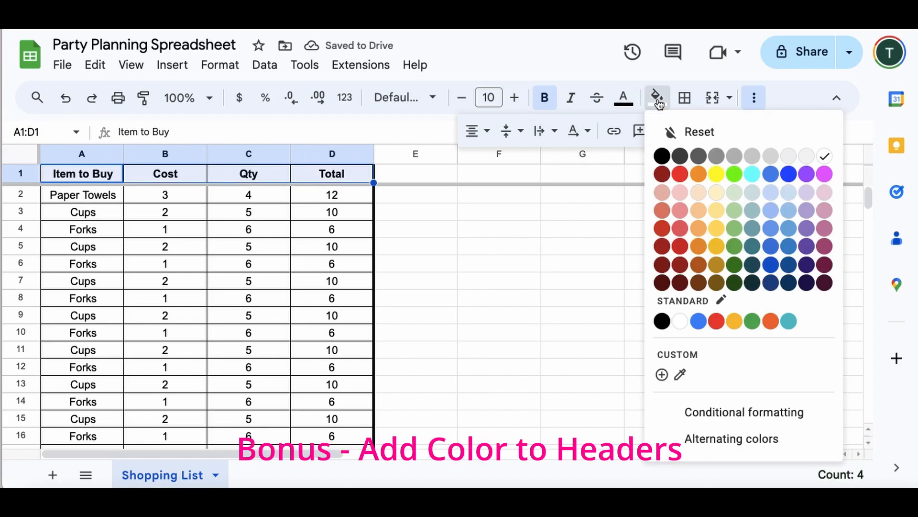
pyautogui.click(771, 192)
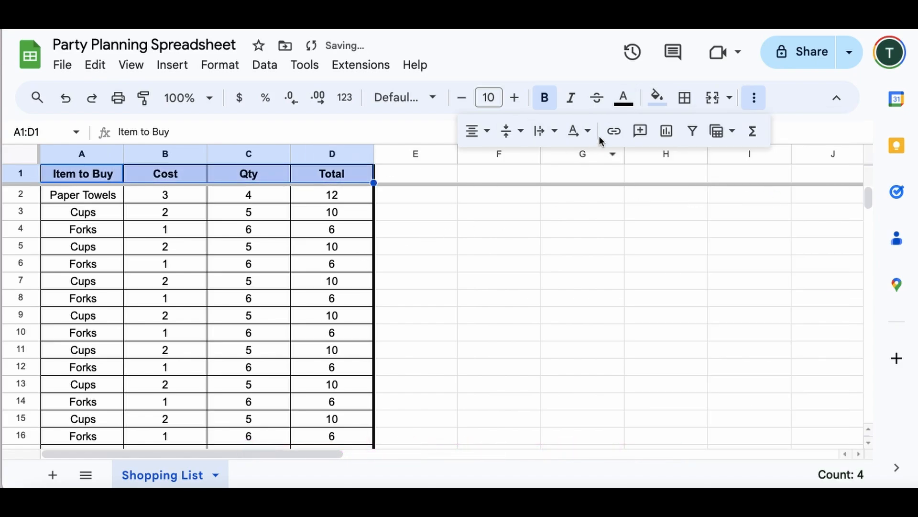
pyautogui.click(653, 99)
pyautogui.click(784, 193)
pyautogui.click(435, 270)
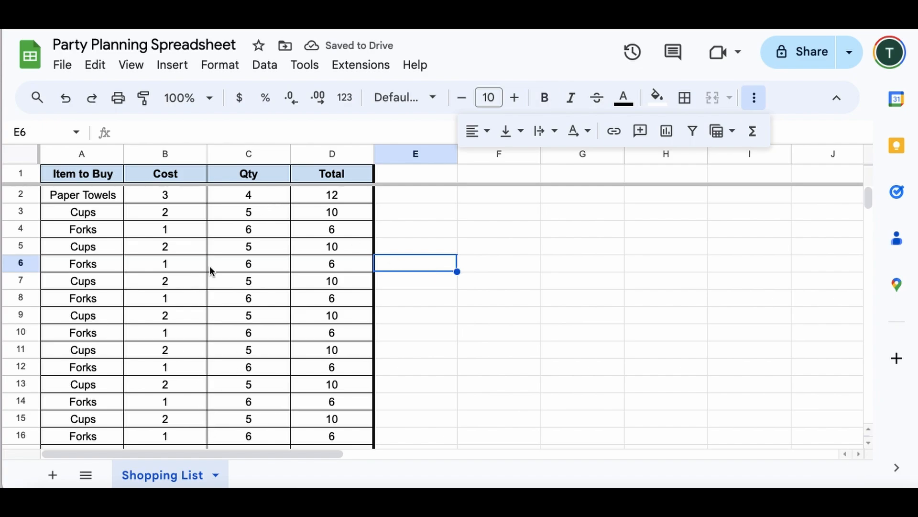
pyautogui.scroll(-10, 209, 266)
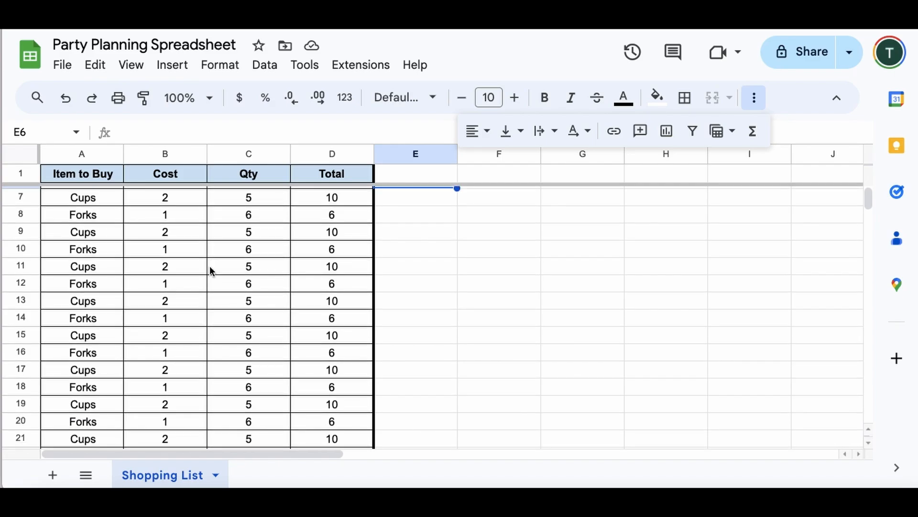
pyautogui.scroll(10, 209, 265)
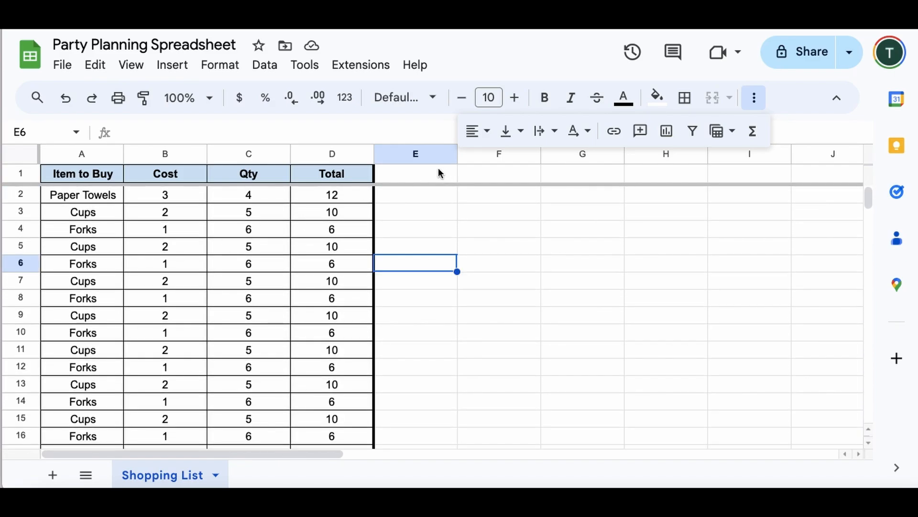
pyautogui.scroll(-1, 221, 414)
pyautogui.scroll(-2, 221, 412)
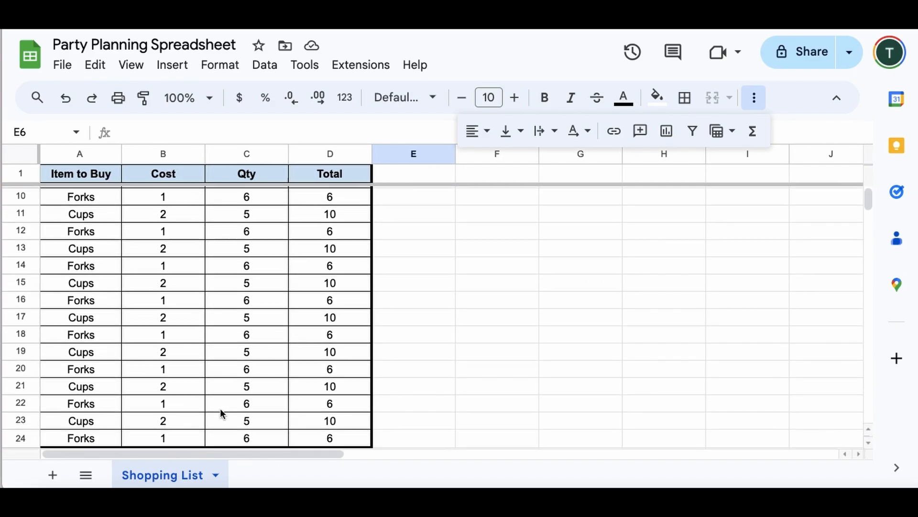